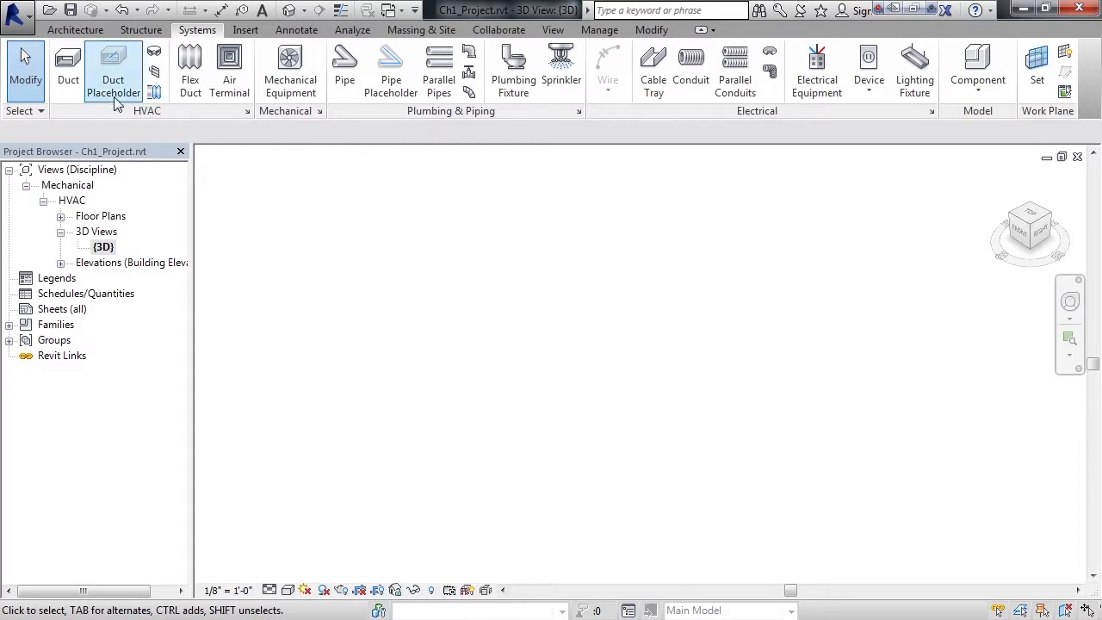
Open the keyboard shortcut customization from the program's user interface options and look over the full command list
left_click(15, 15)
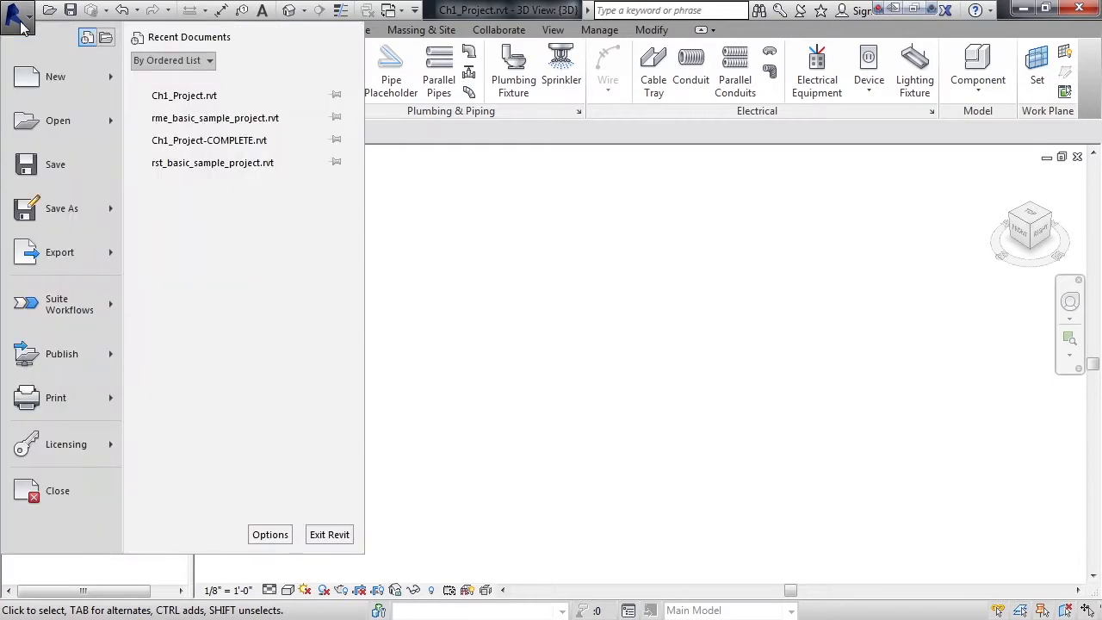
left_click(270, 535)
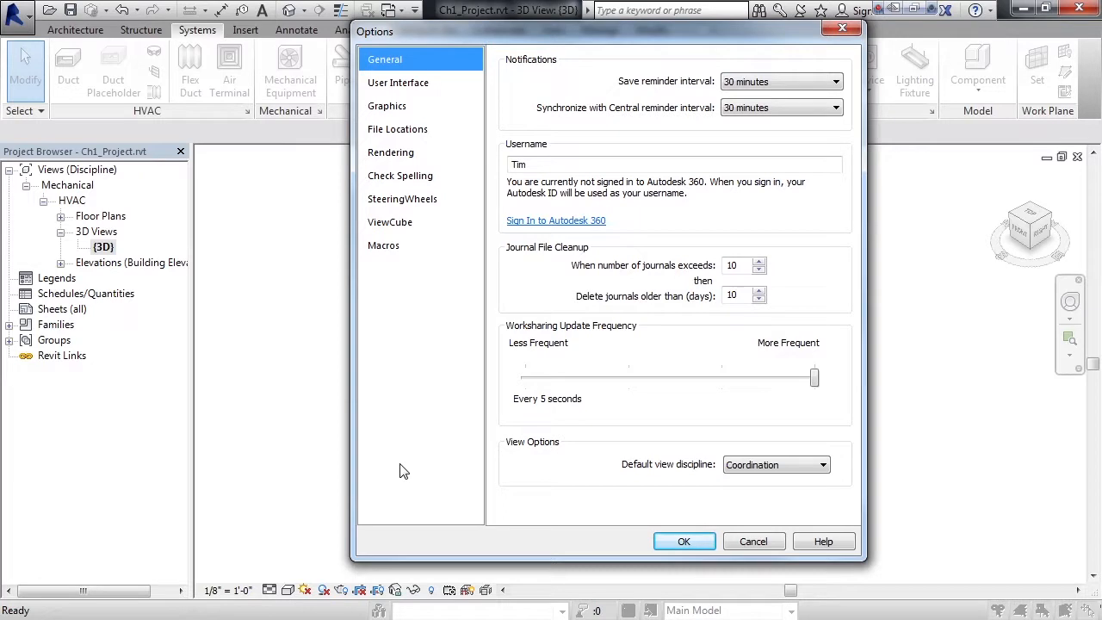
left_click(415, 84)
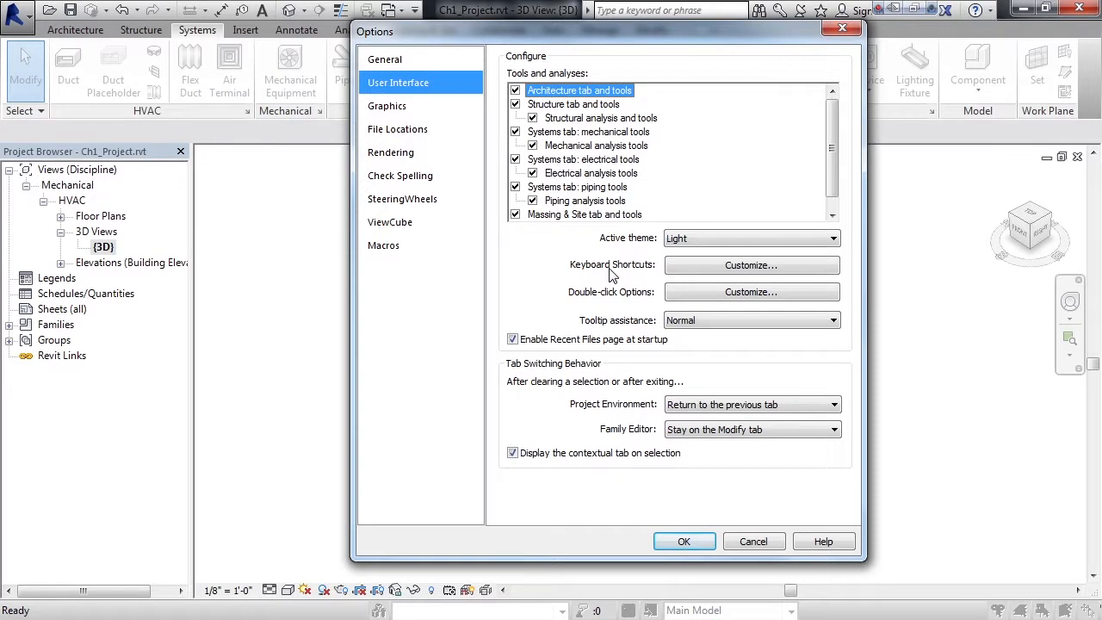
left_click(733, 269)
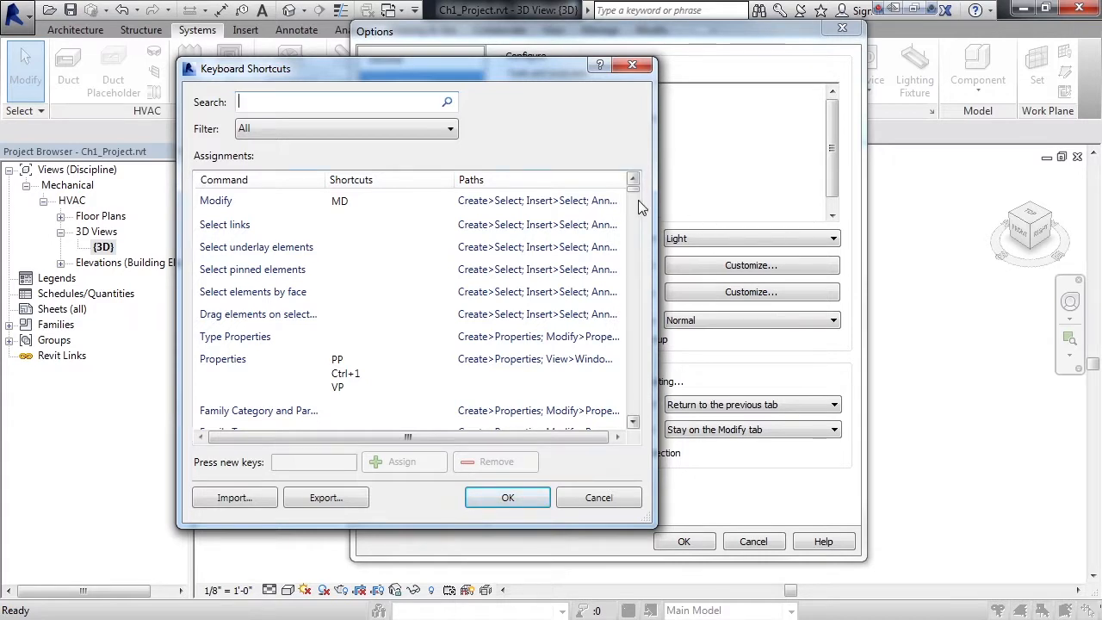
mouse_move(633, 196)
left_mouse_down()
mouse_move(631, 274)
mouse_move(632, 177)
left_mouse_up()
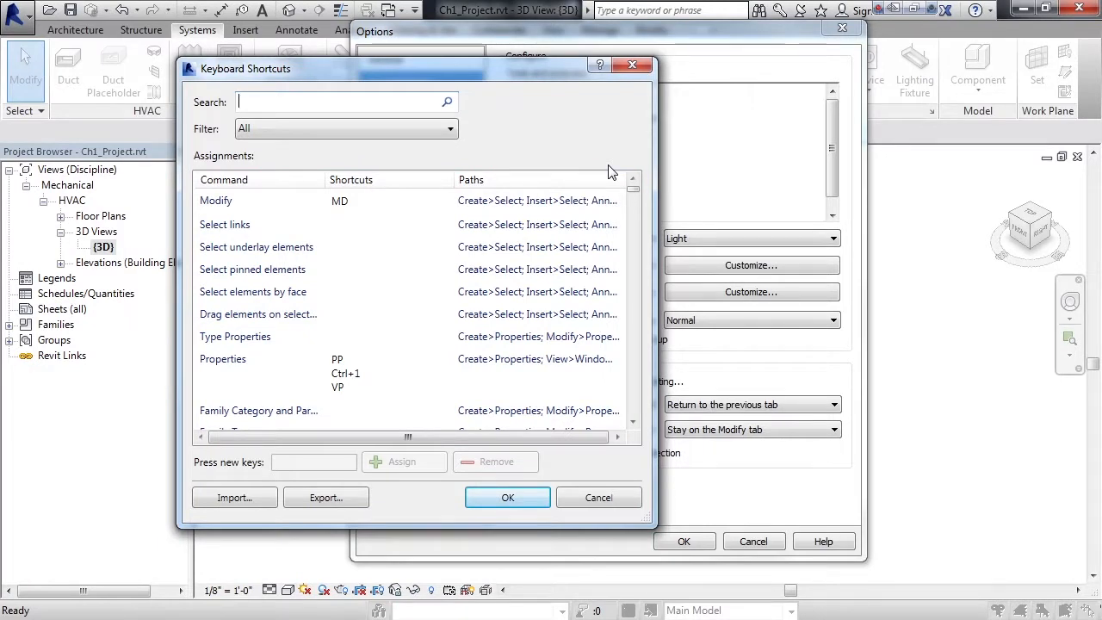
Filter the shortcut assignments to All Reserved and review the reserved commands
left_click(314, 129)
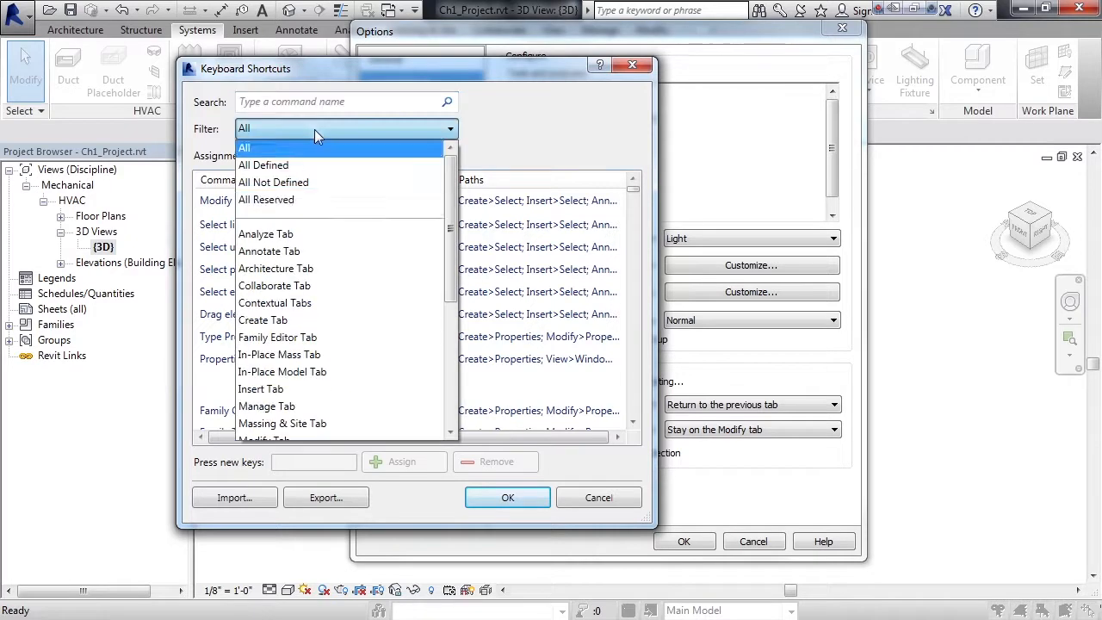
left_click(303, 200)
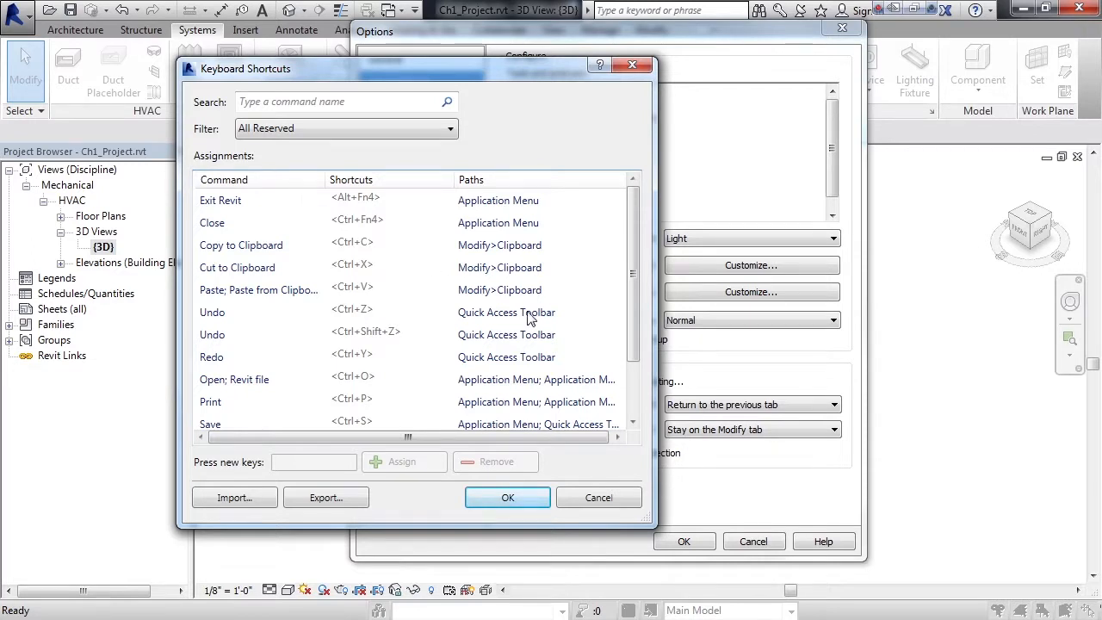
left_click_drag(637, 297, 632, 266)
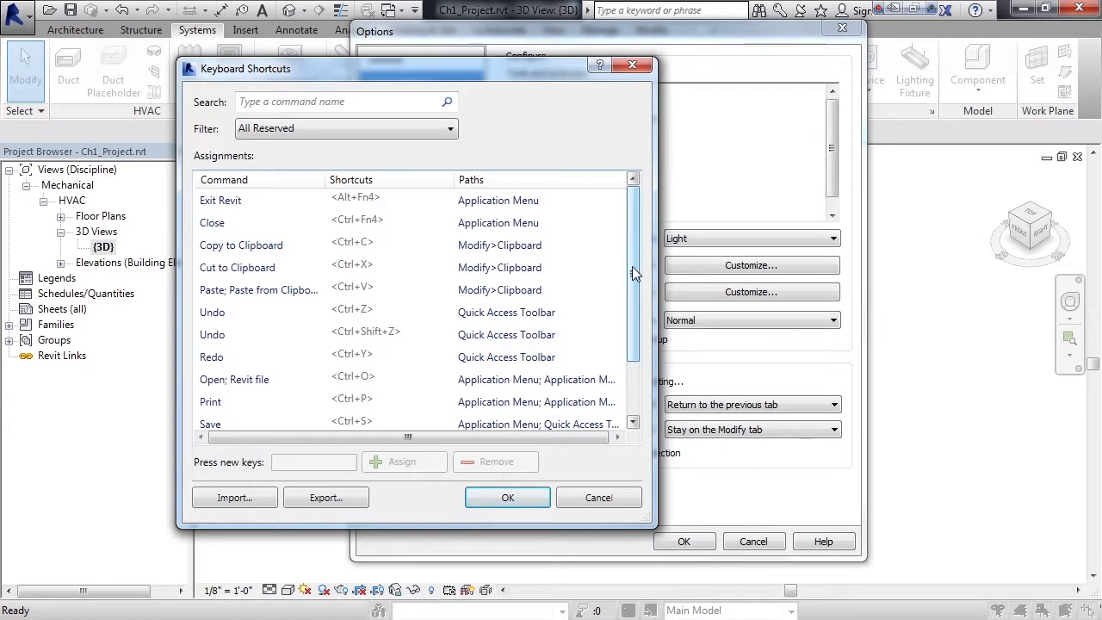
Filter the shortcut assignments to Systems Tab and bring the HVAC duct commands into view
left_click(391, 129)
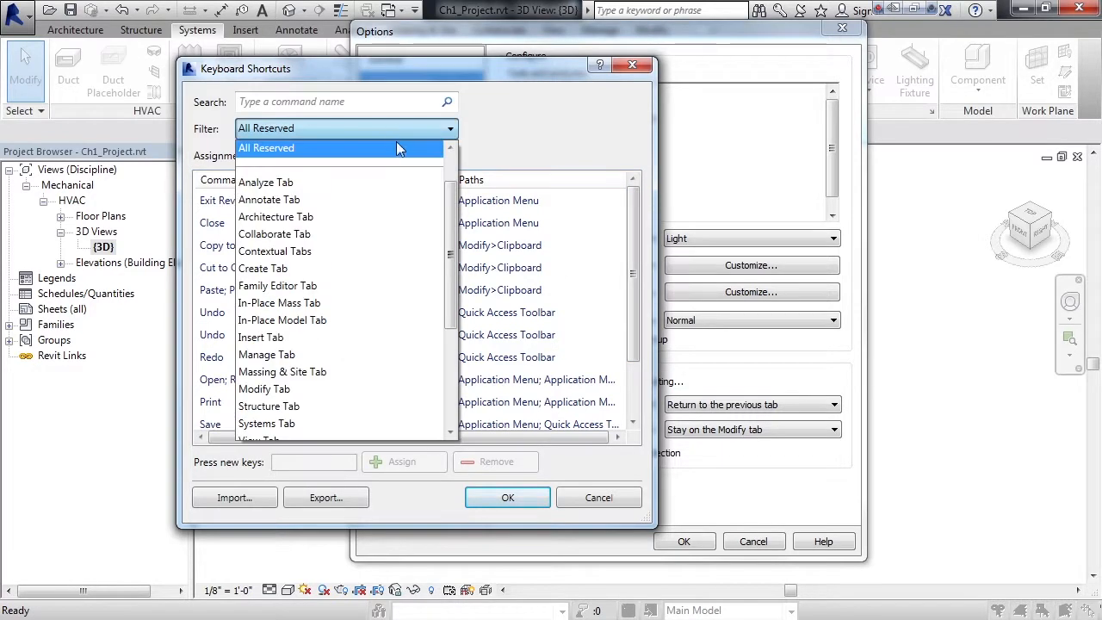
scroll(454, 305, "down", 1)
scroll(453, 306, "down", 1)
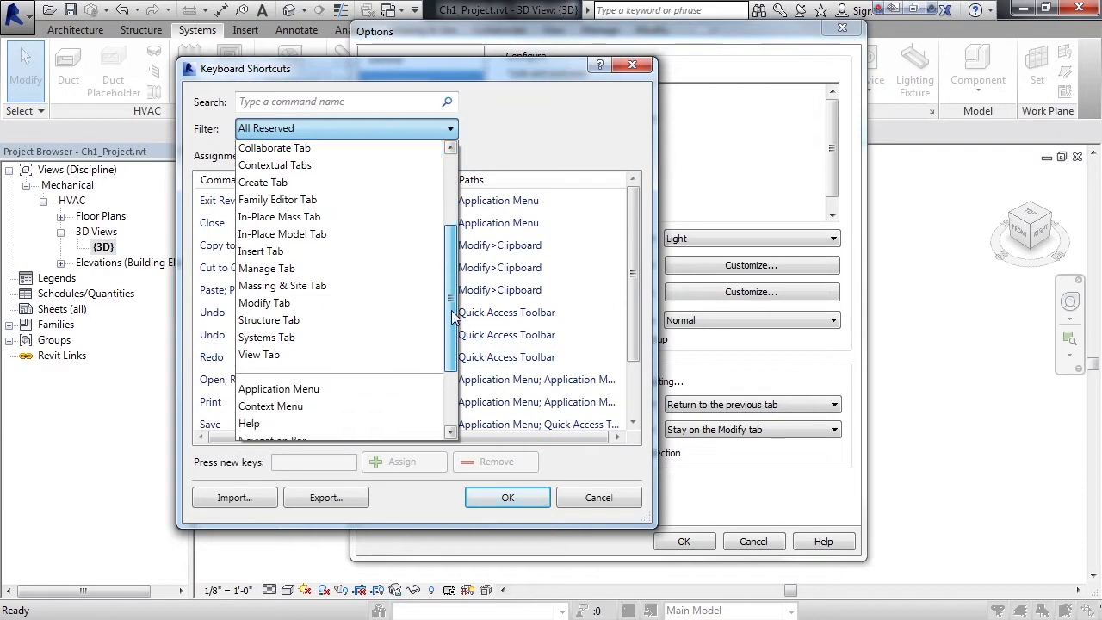
left_click(317, 341)
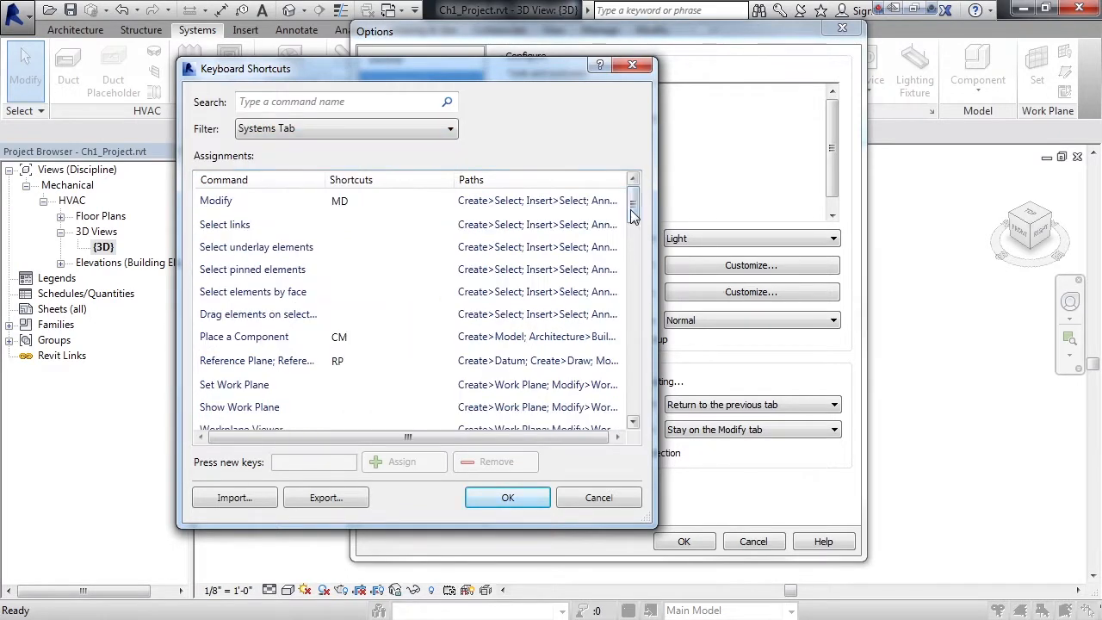
left_click_drag(632, 213, 631, 242)
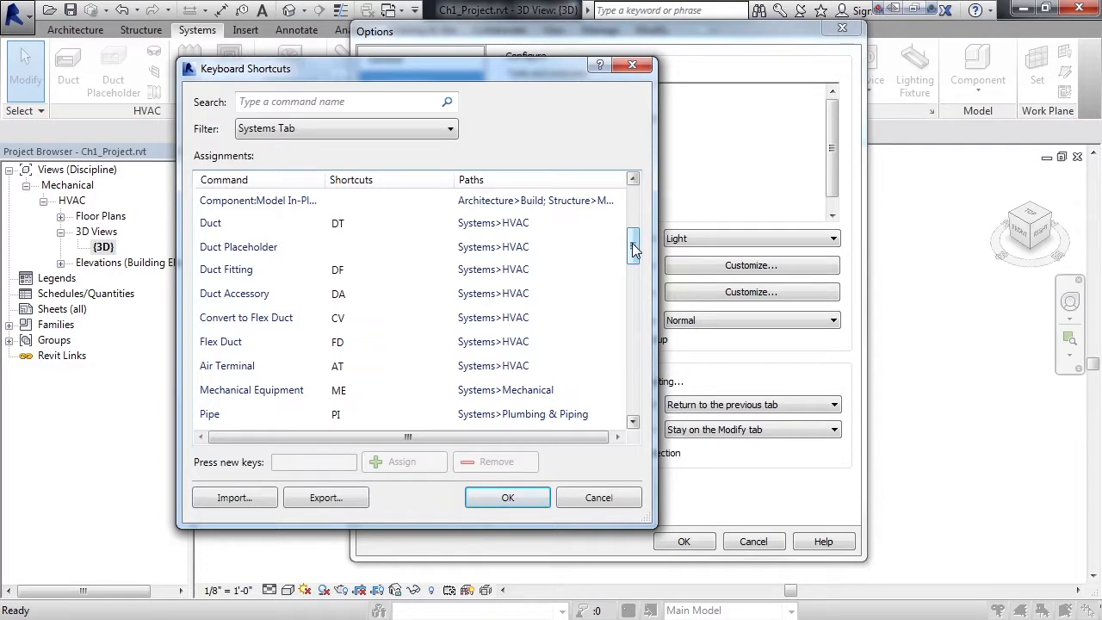
Assign DT as a duplicate shortcut for Duct Placeholder and save the shortcut settings and options
left_click(256, 250)
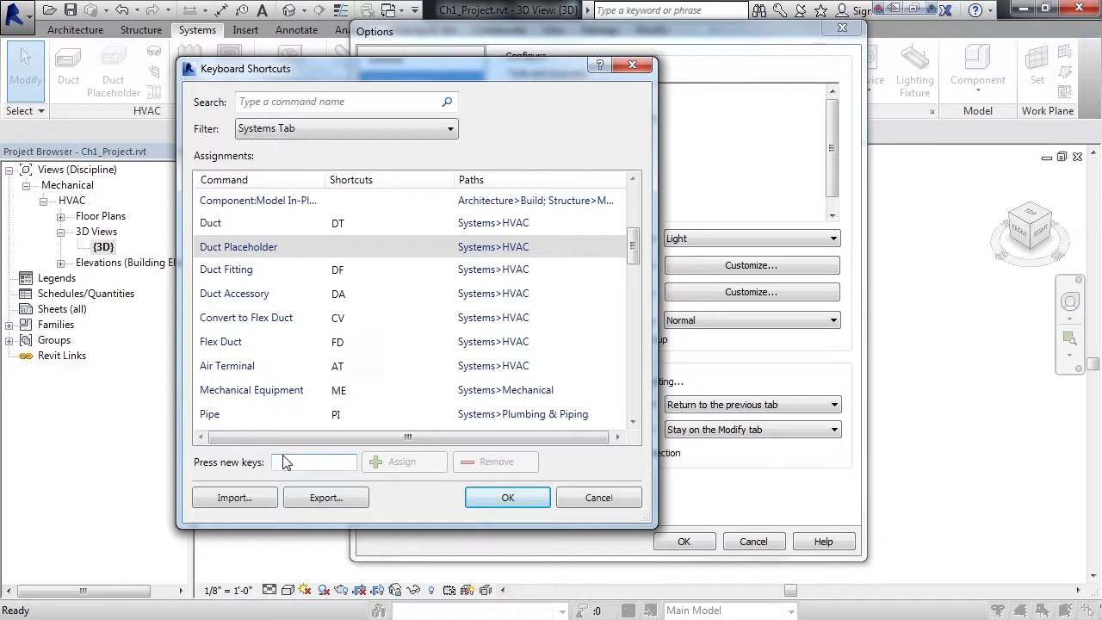
type("DT")
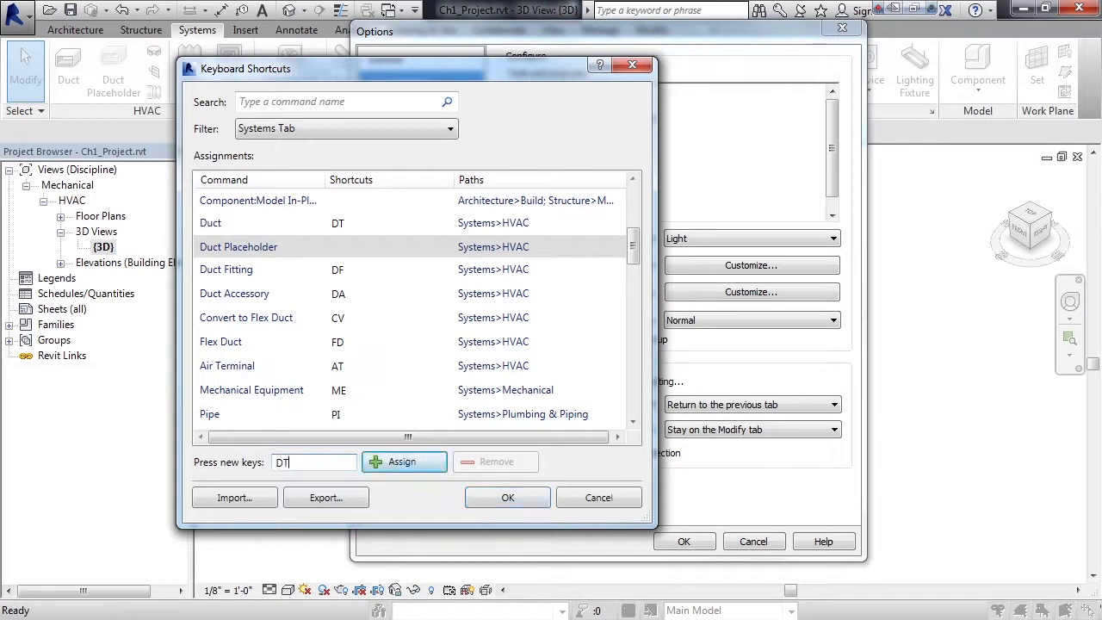
left_click(412, 466)
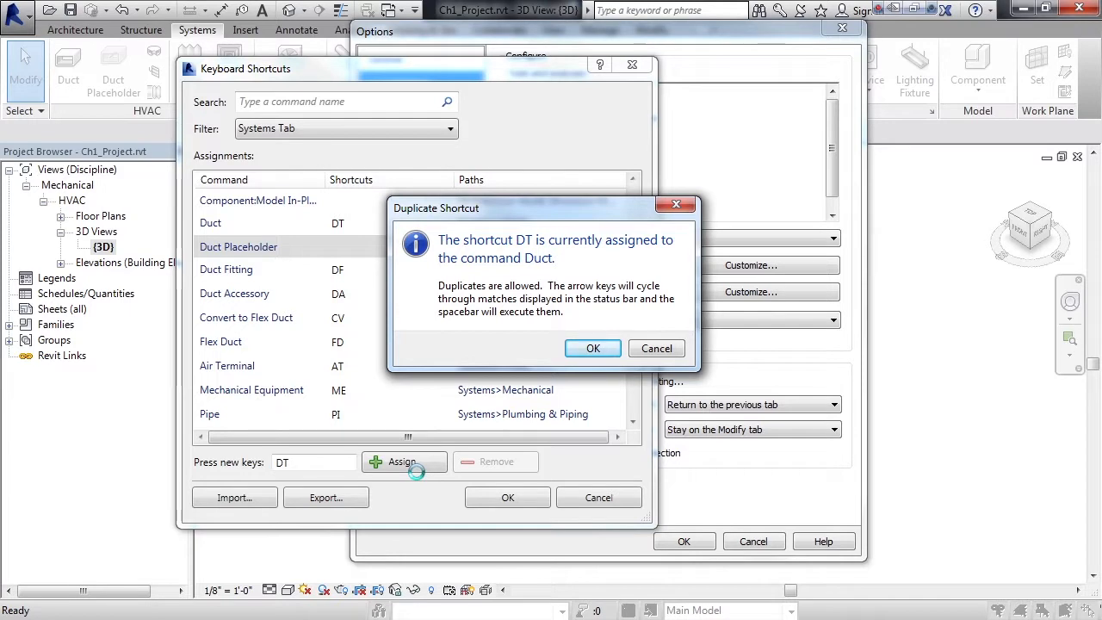
left_click(616, 347)
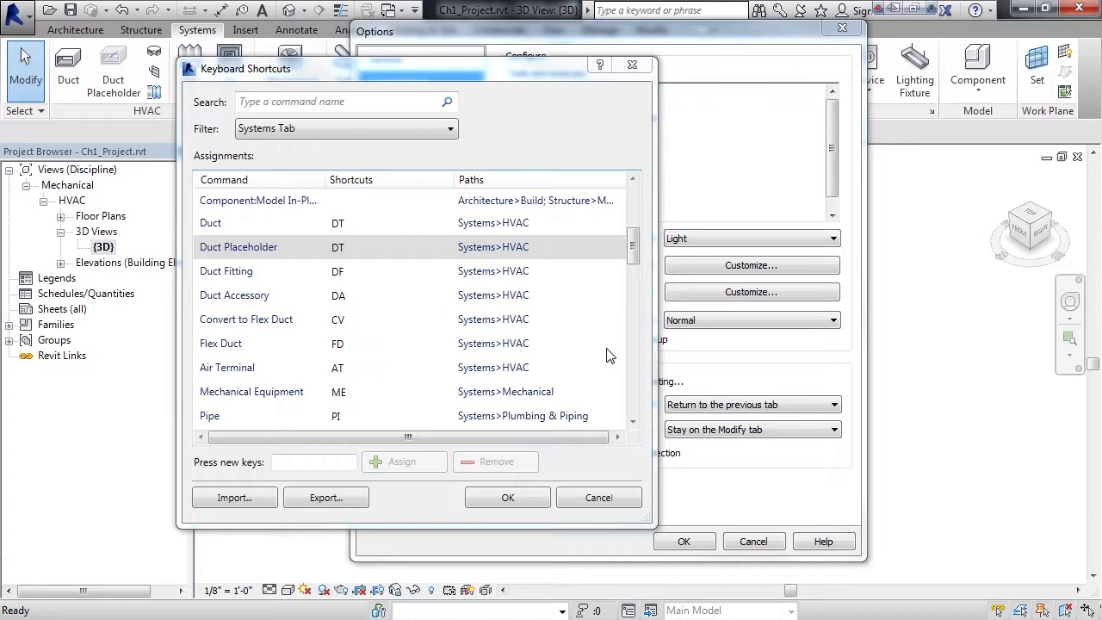
left_click(508, 498)
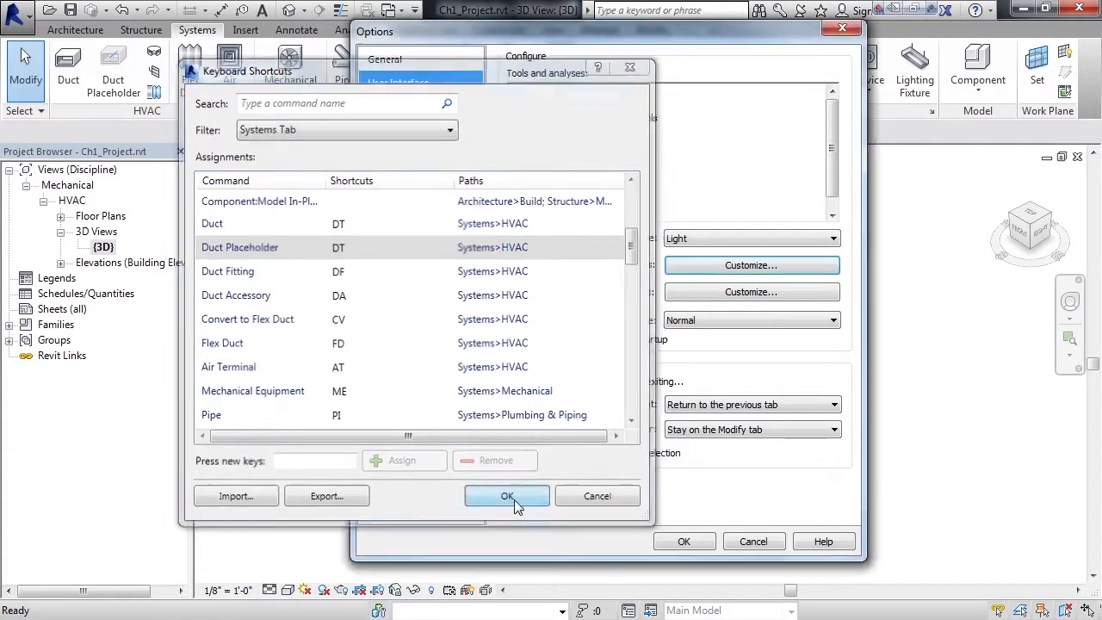
left_click(684, 541)
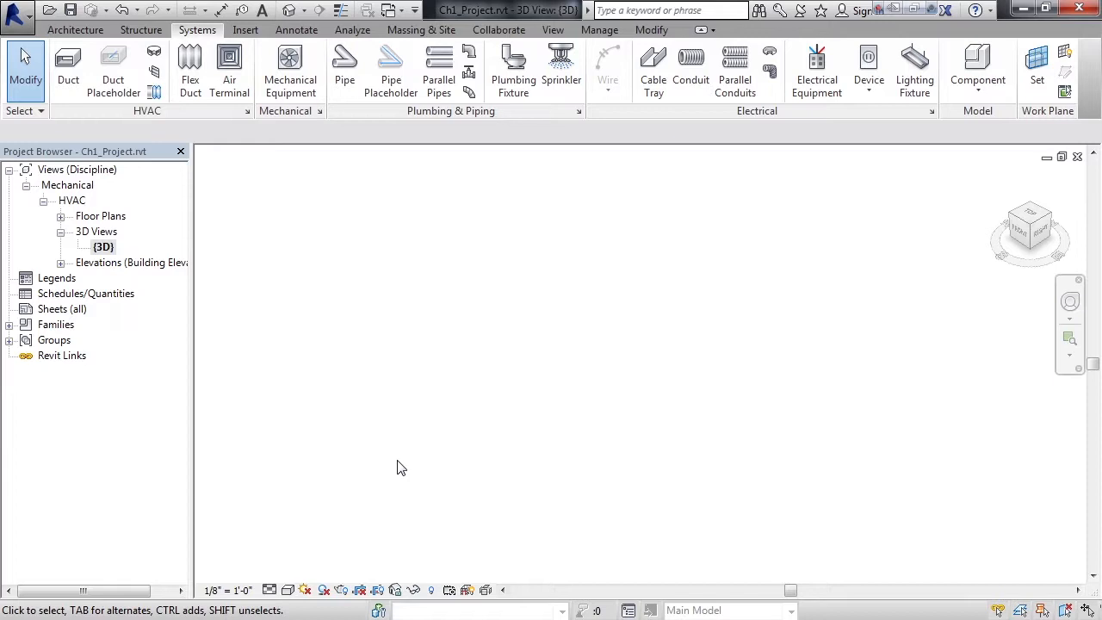
Cycle through the commands sharing the DT shortcut, start Duct, dismiss the save reminder without saving, and exit the command
key("d")
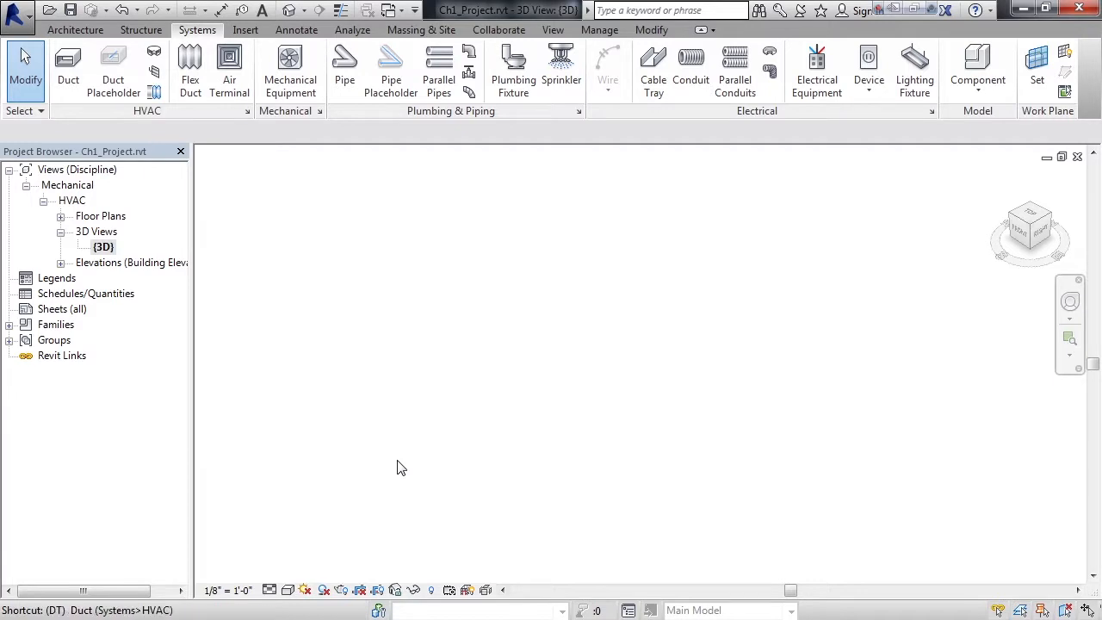
key("Down")
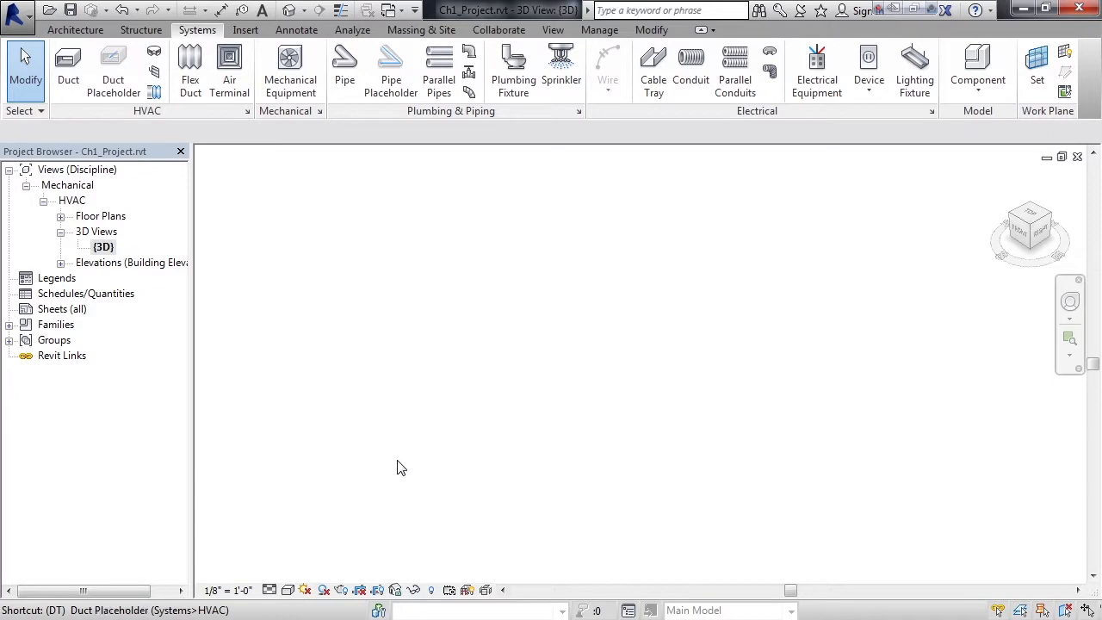
key("Down")
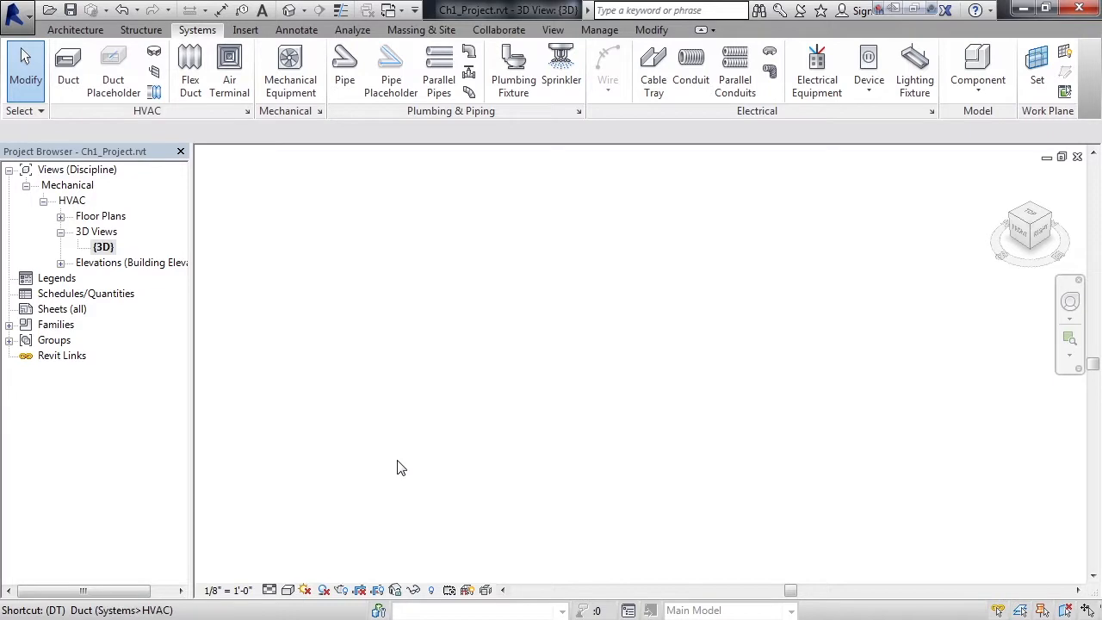
key("Down")
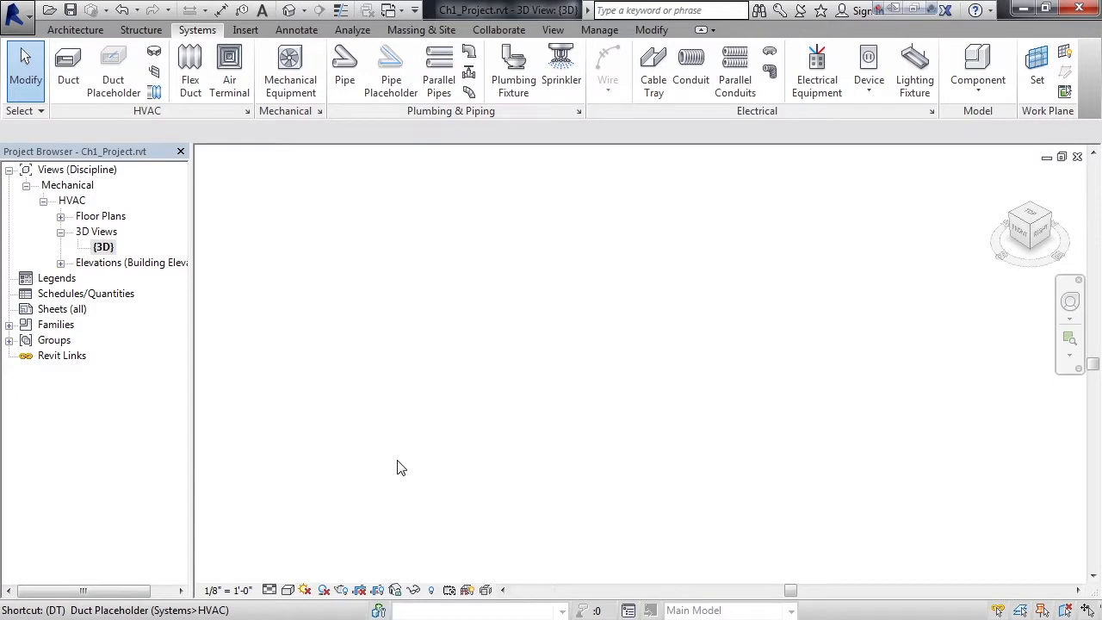
key("Down")
key("Down")
key("Down")
key("Down")
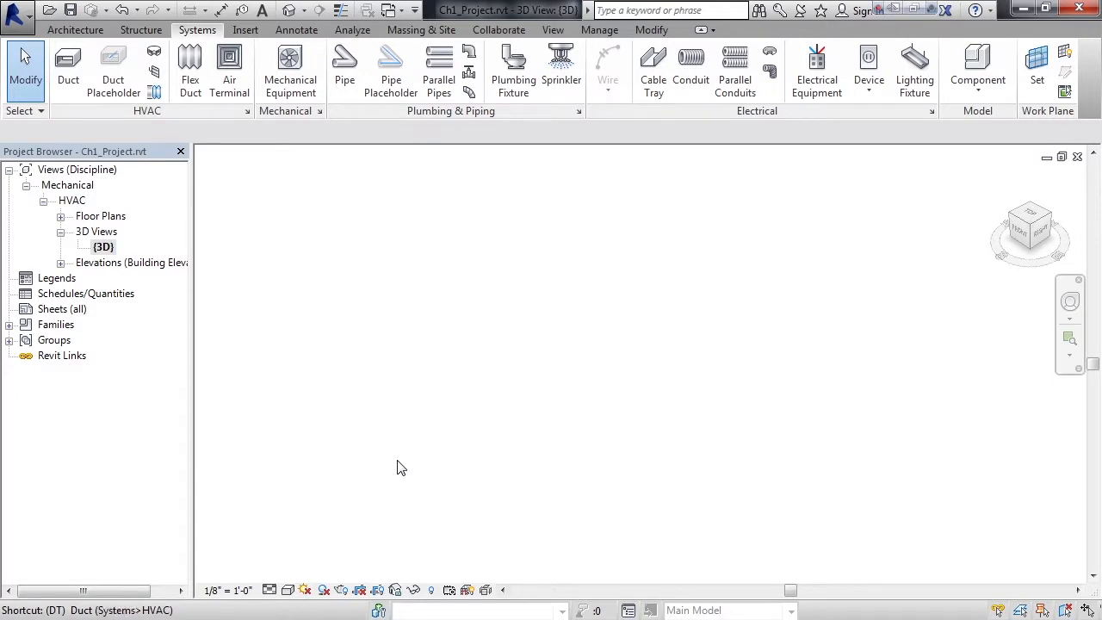
key("Down")
key("Down")
key("Down")
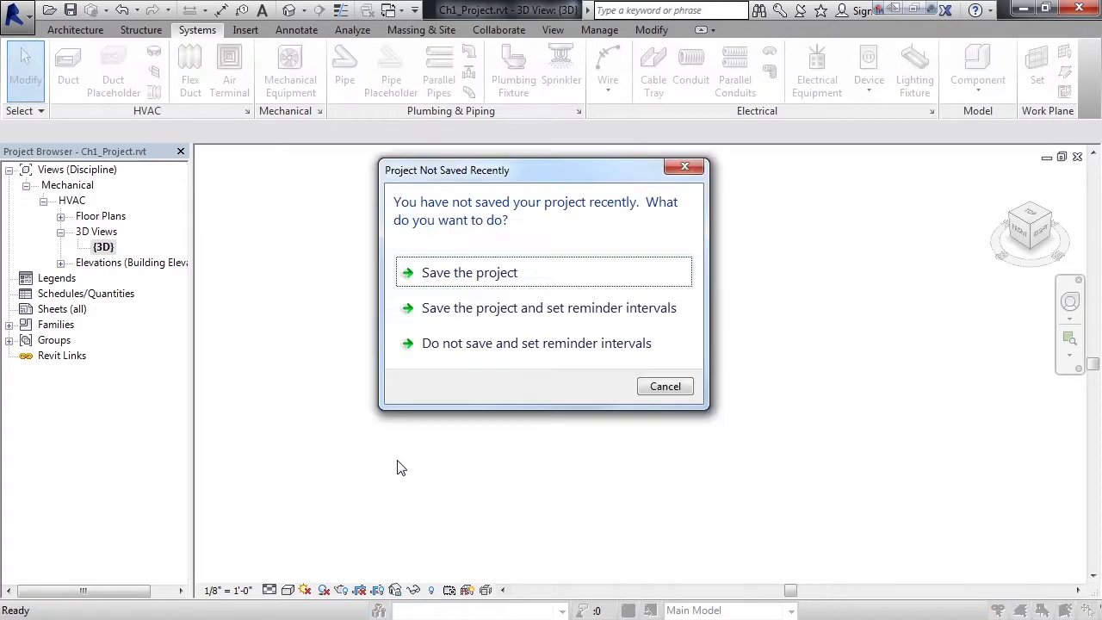
left_click(684, 169)
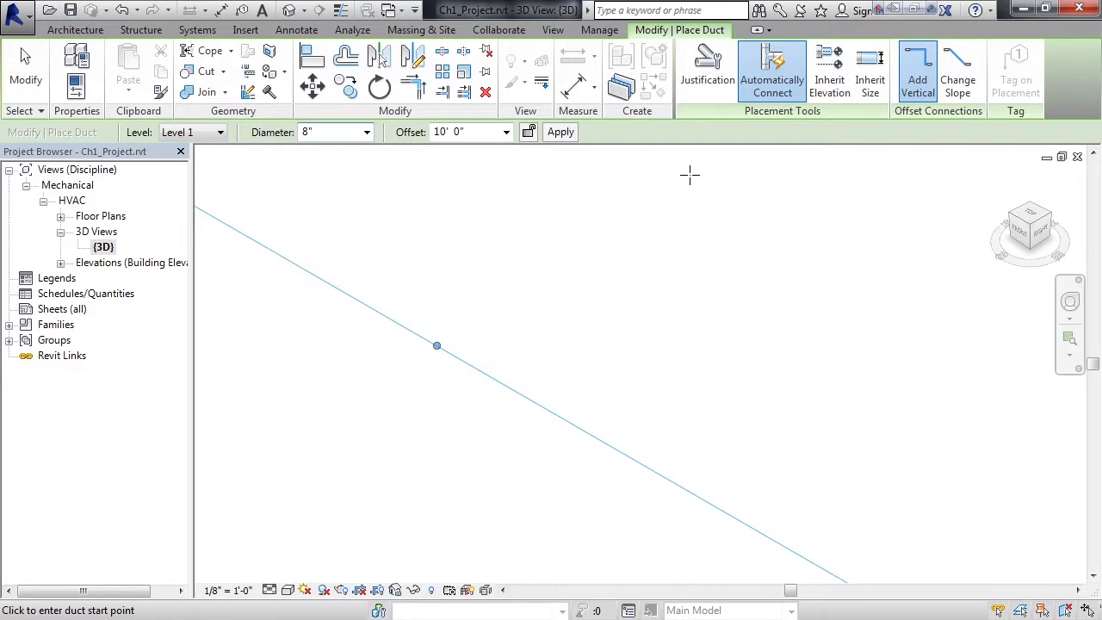
key("Escape")
key("Escape")
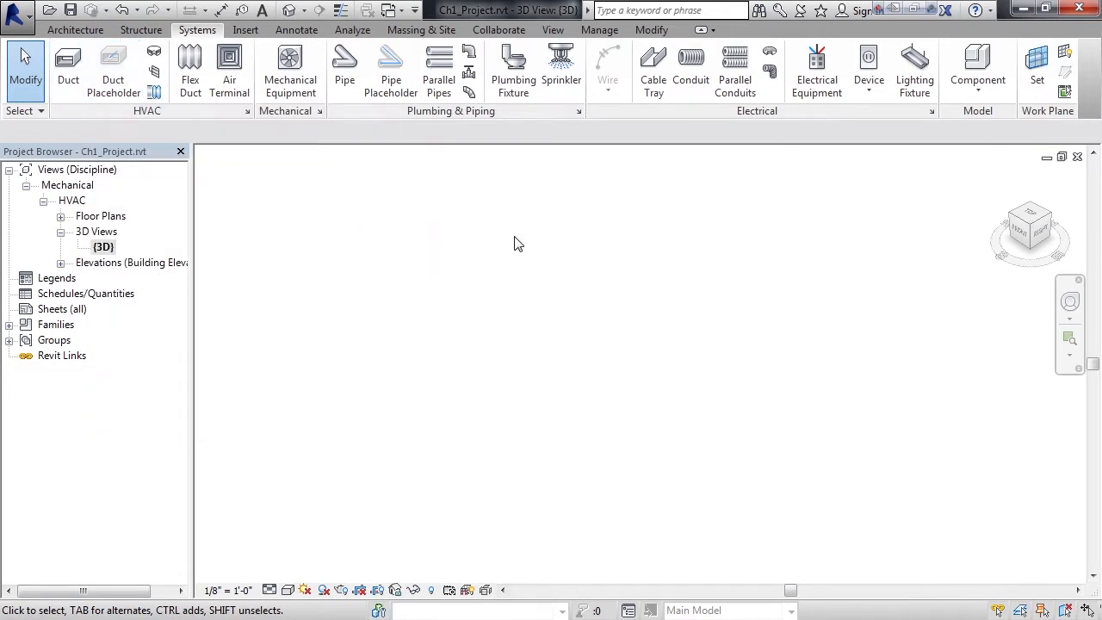
Use the shared DT shortcut to start the Duct Placeholder command, then exit without placing anything
key("d")
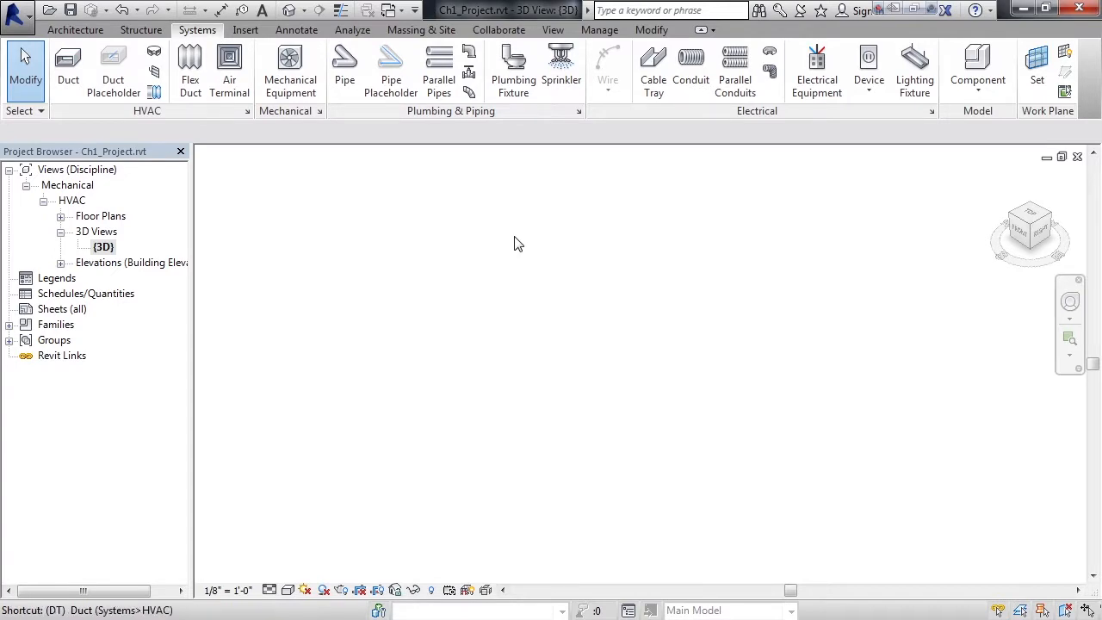
key("Down")
key("Down")
key("Down")
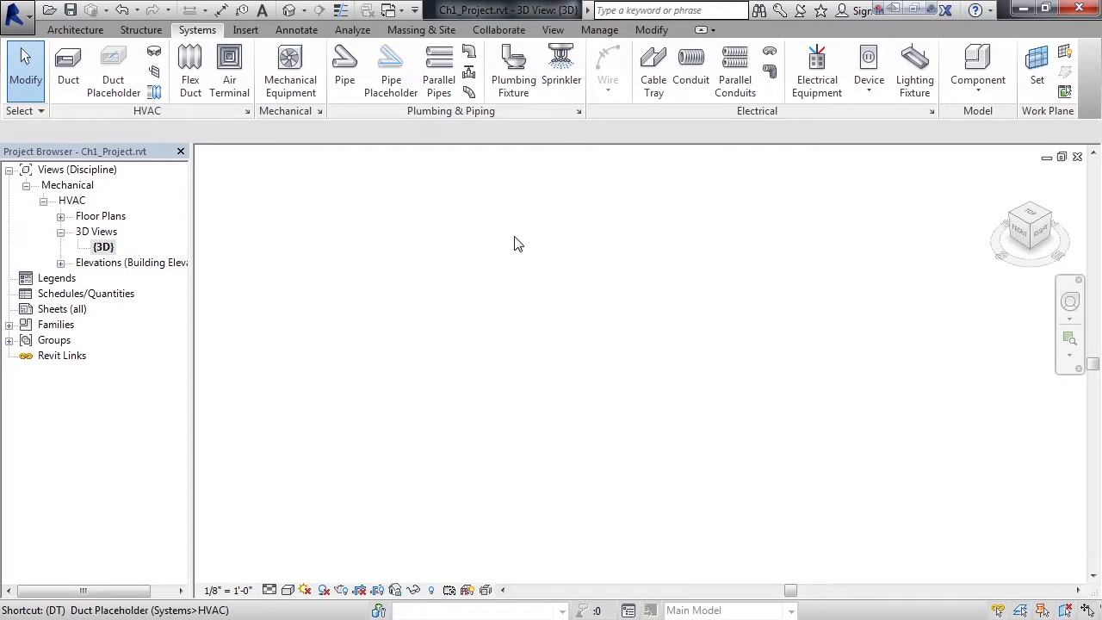
key("Return")
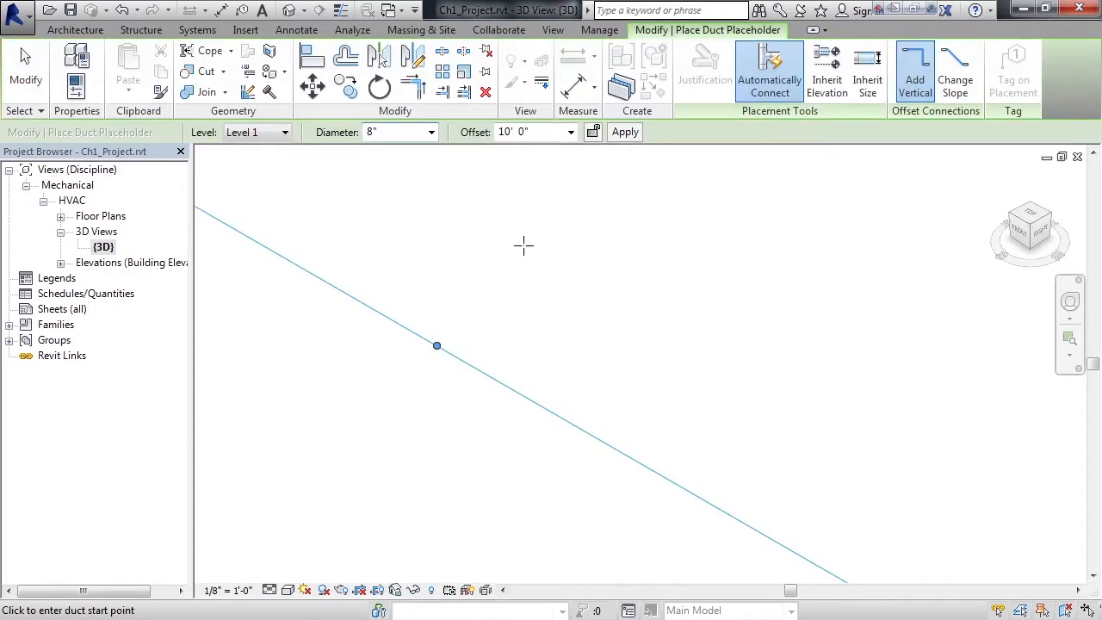
key("Escape")
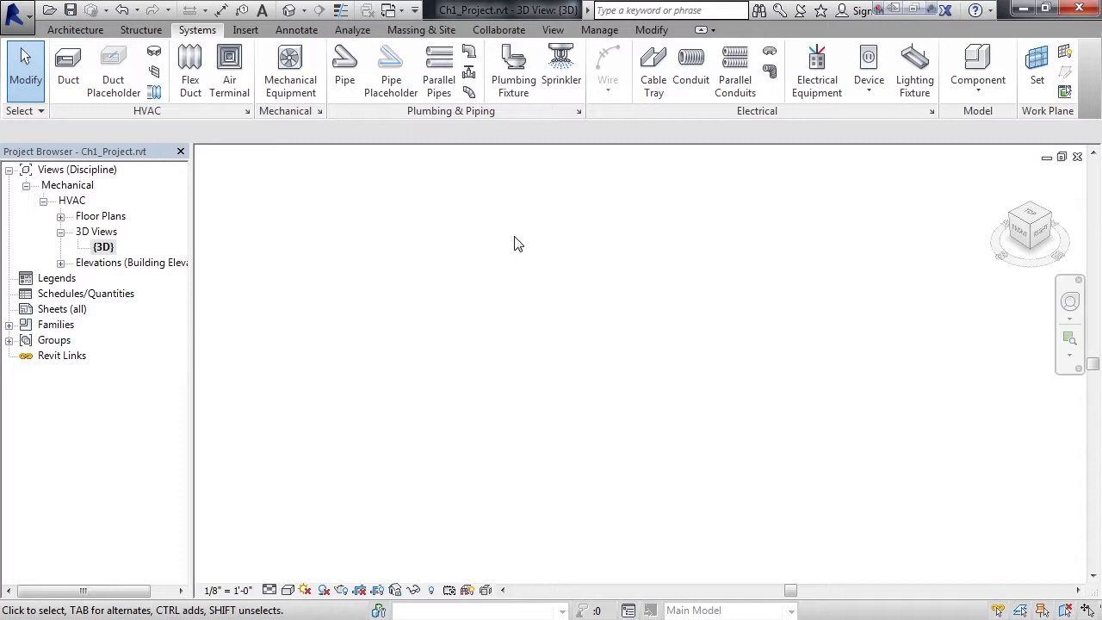
Start the Pipe command with its PI shortcut and exit without placing a pipe
key("p")
key("i")
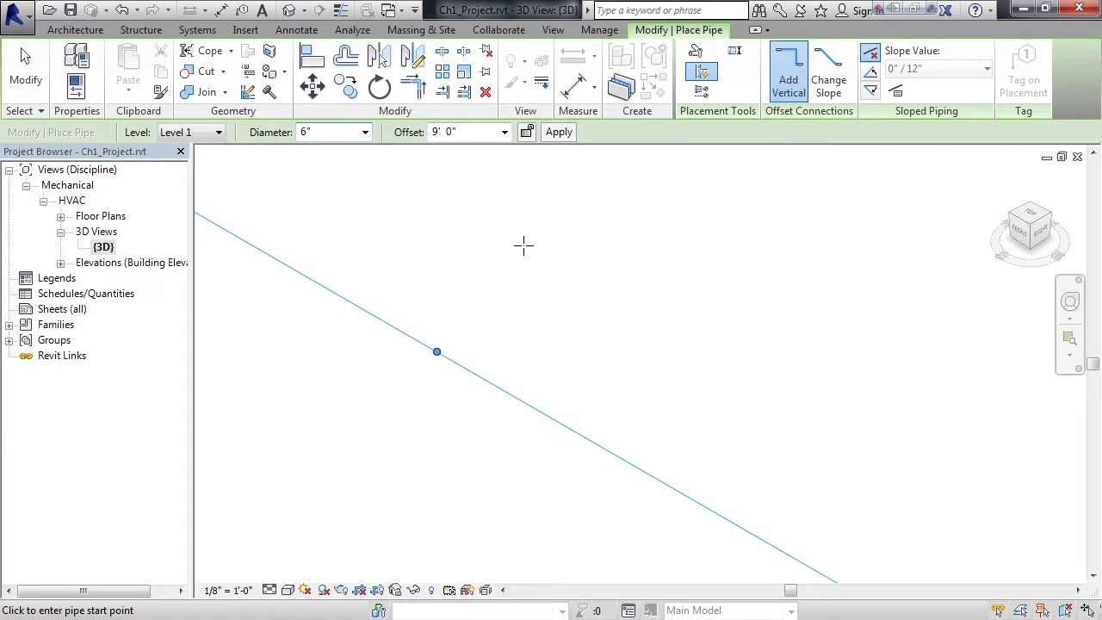
key("Escape")
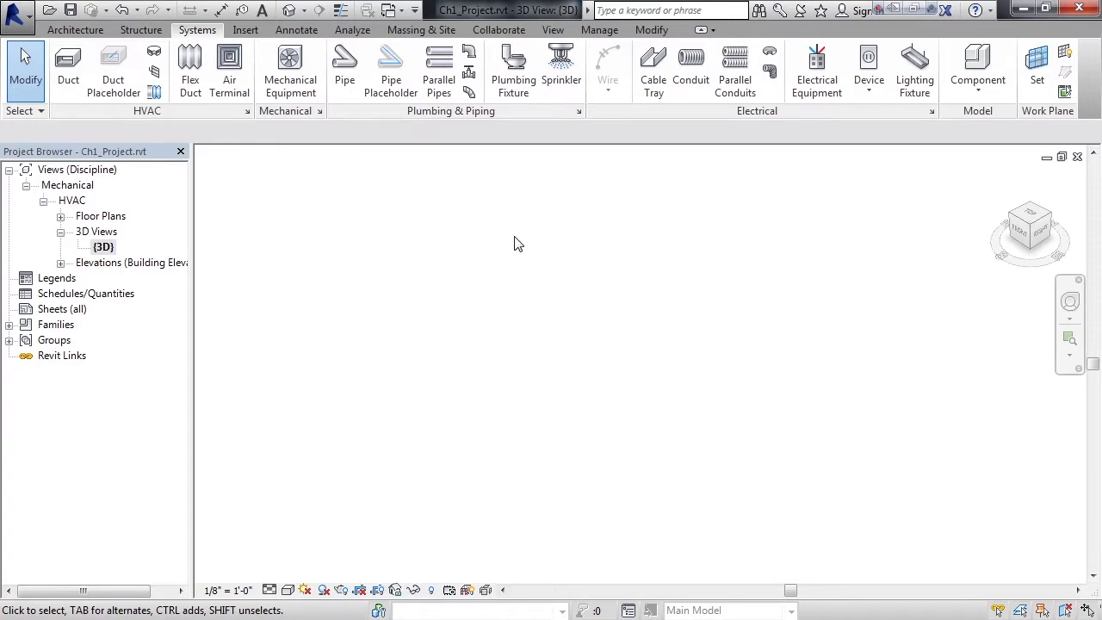
Reopen the keyboard shortcut settings, filter the assignments to Systems Tab, and locate the duct commands
key("k")
key("s")
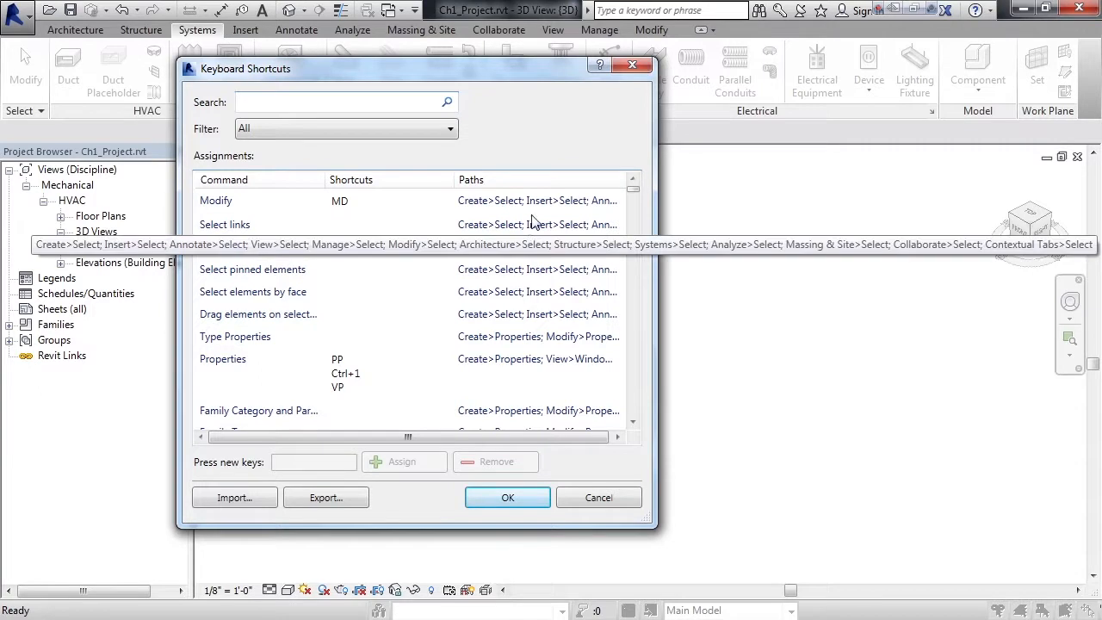
left_click(449, 129)
left_click_drag(450, 198, 446, 299)
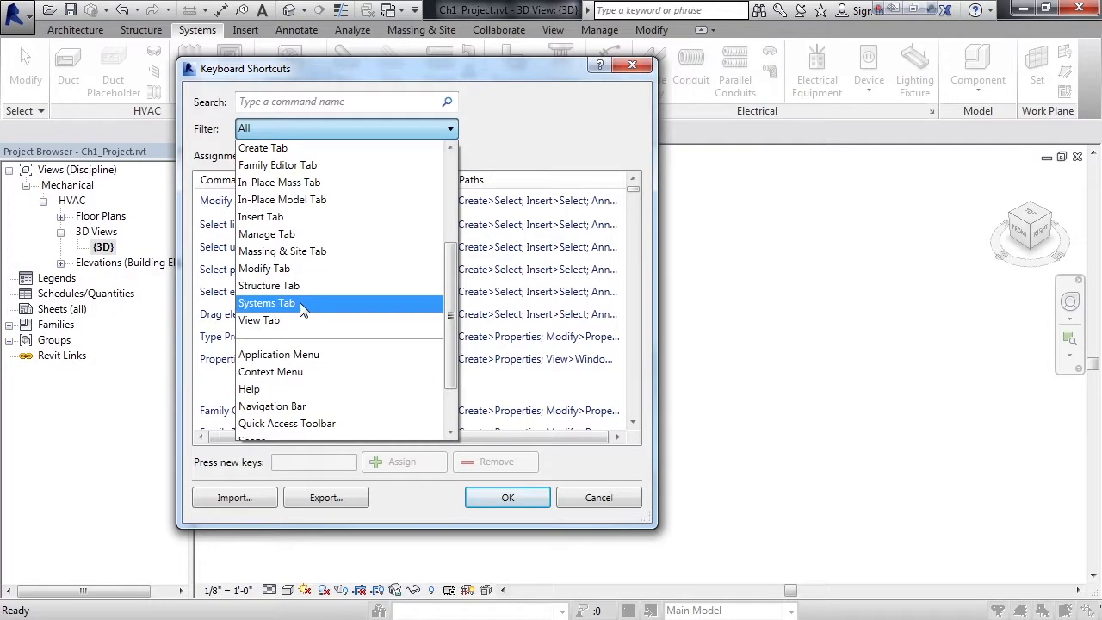
left_click(330, 303)
left_click_drag(633, 208, 633, 232)
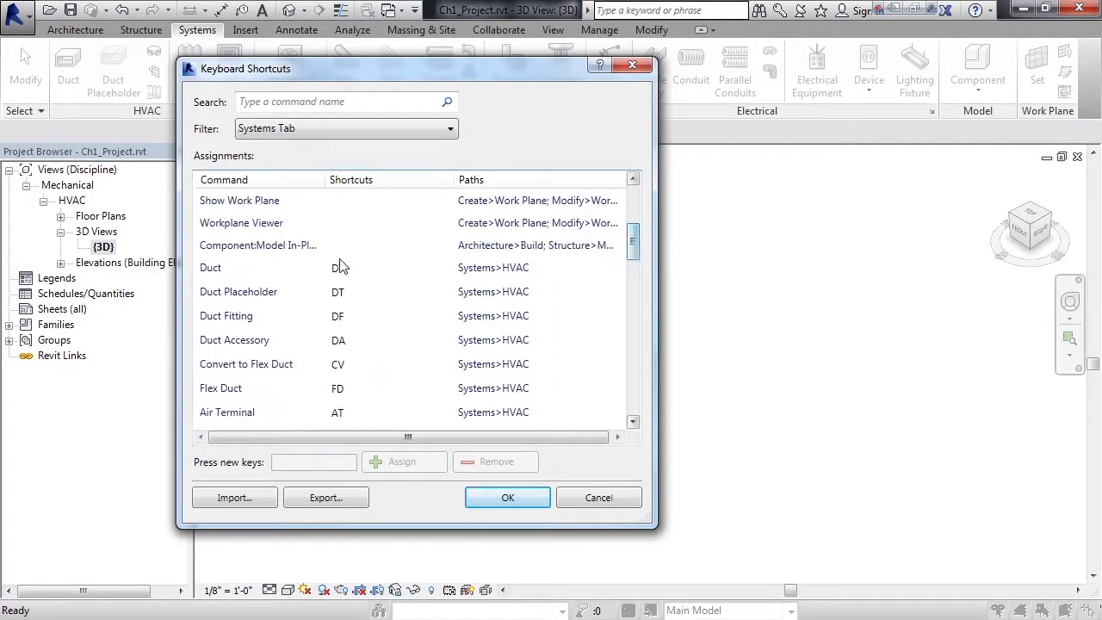
Remove the DT shortcut from Duct Placeholder and save the shortcut settings
left_click(277, 299)
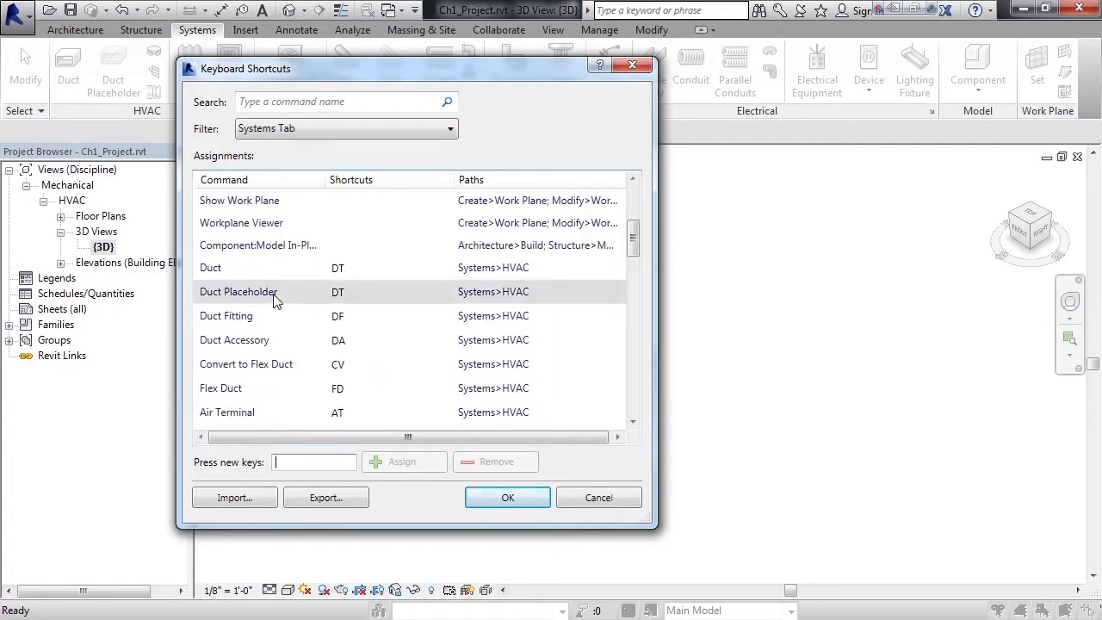
left_click(339, 294)
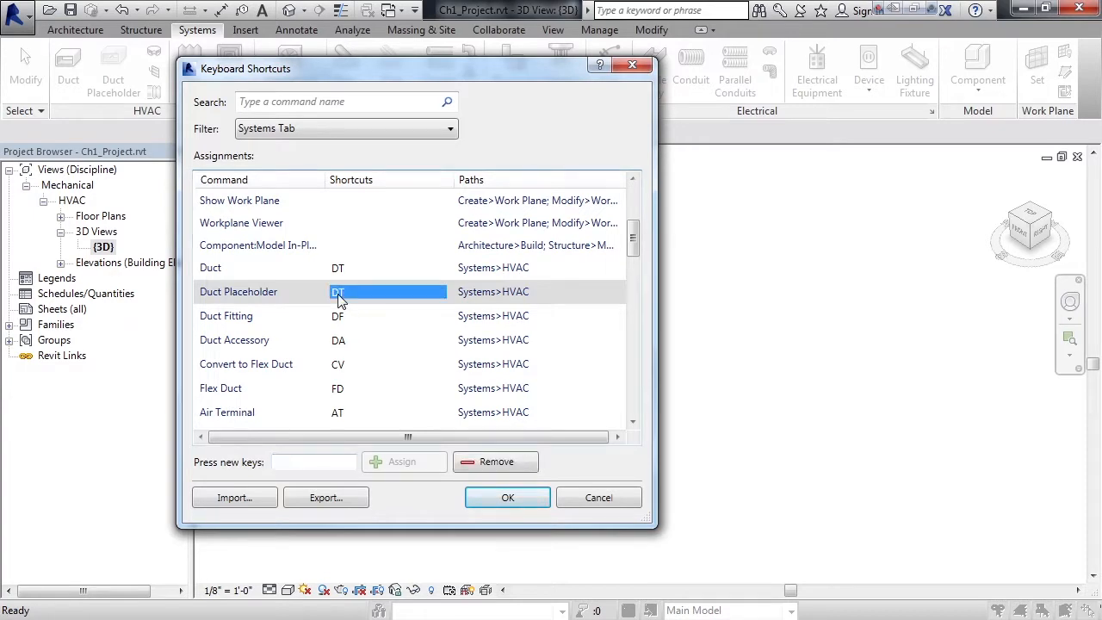
left_click(493, 453)
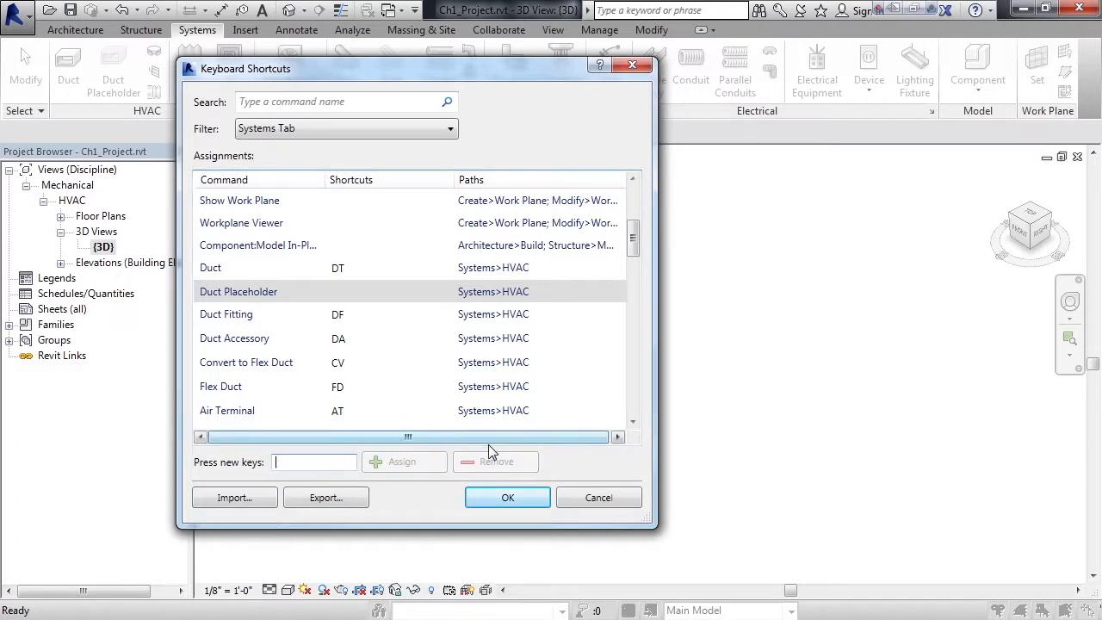
left_click(487, 500)
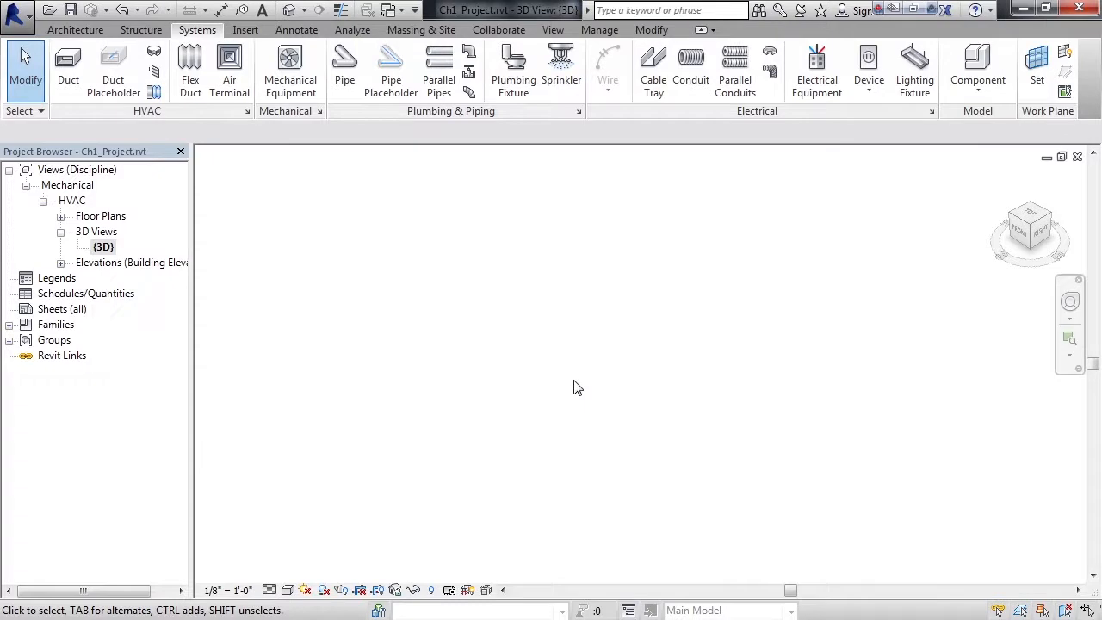